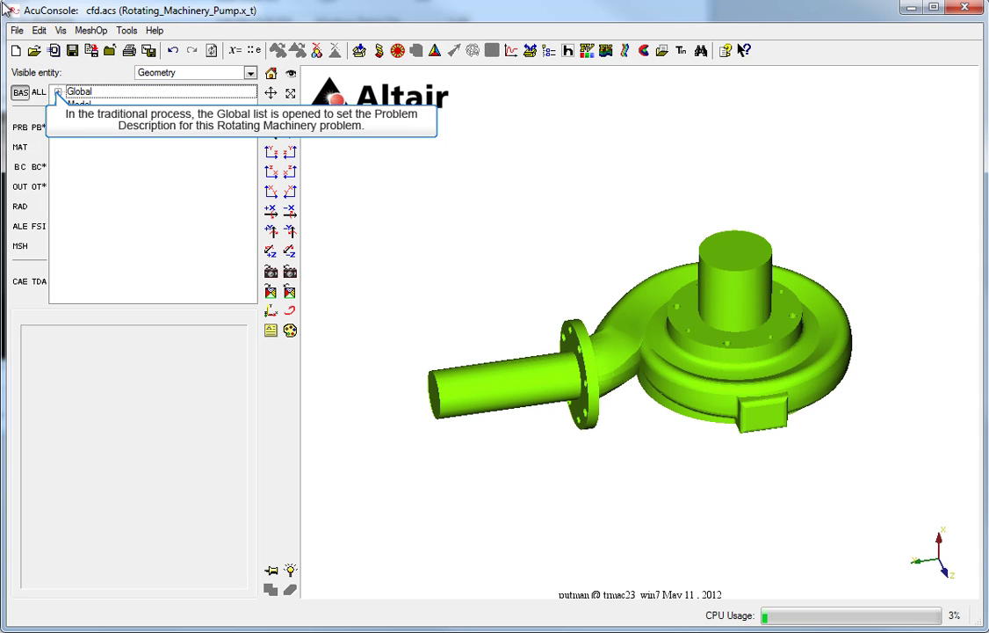
Review Global's Problem Description and Auto Solution Strategy, then list the Air, Aluminum and Water materials.
click(57, 92)
click(89, 106)
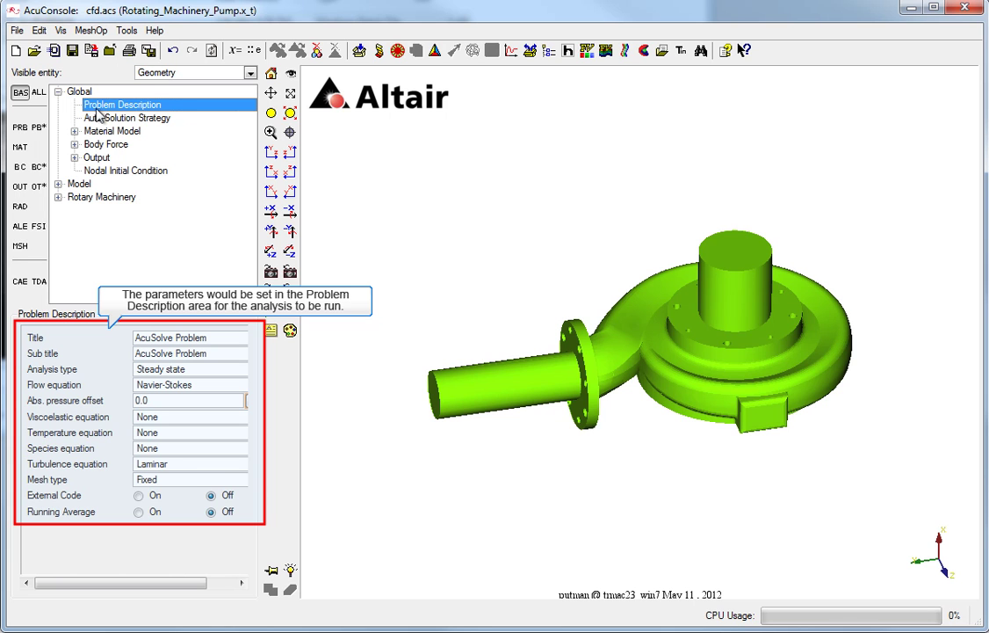
click(99, 119)
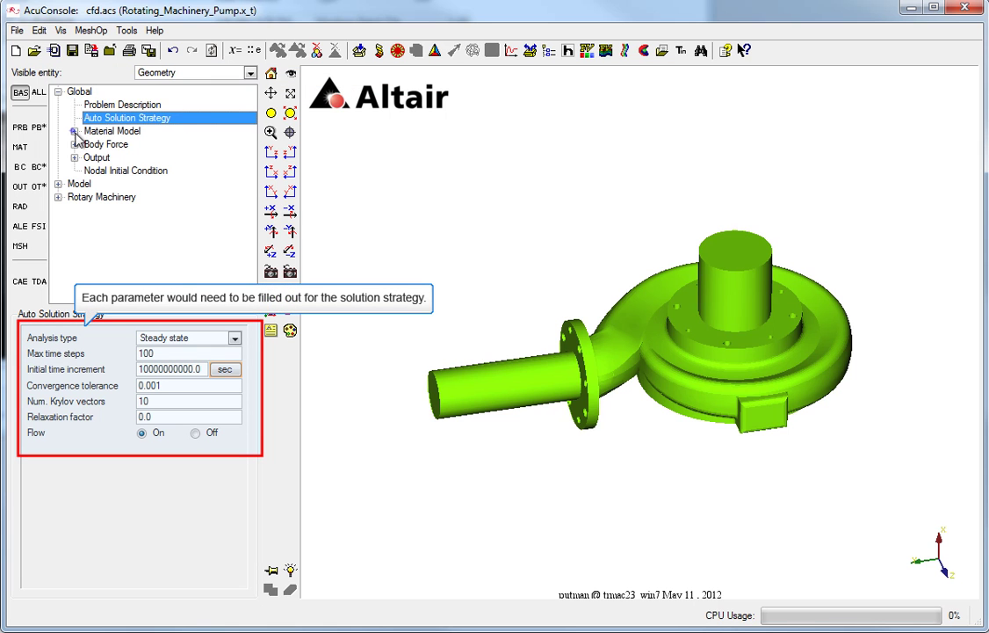
click(75, 131)
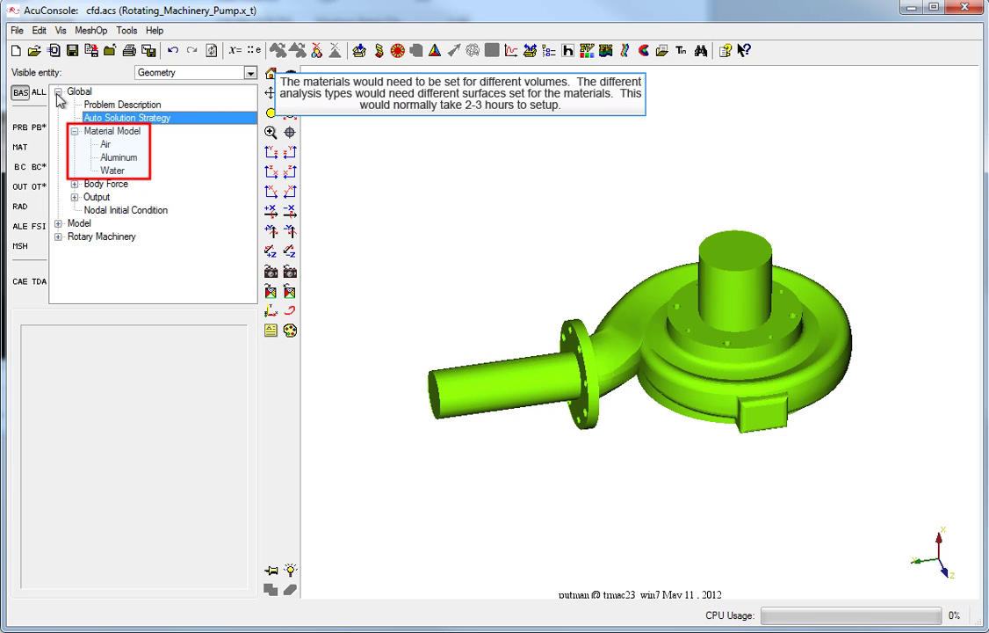
Under Rotary Machinery > Volumes, select the pump casing as the solid volume.
click(57, 91)
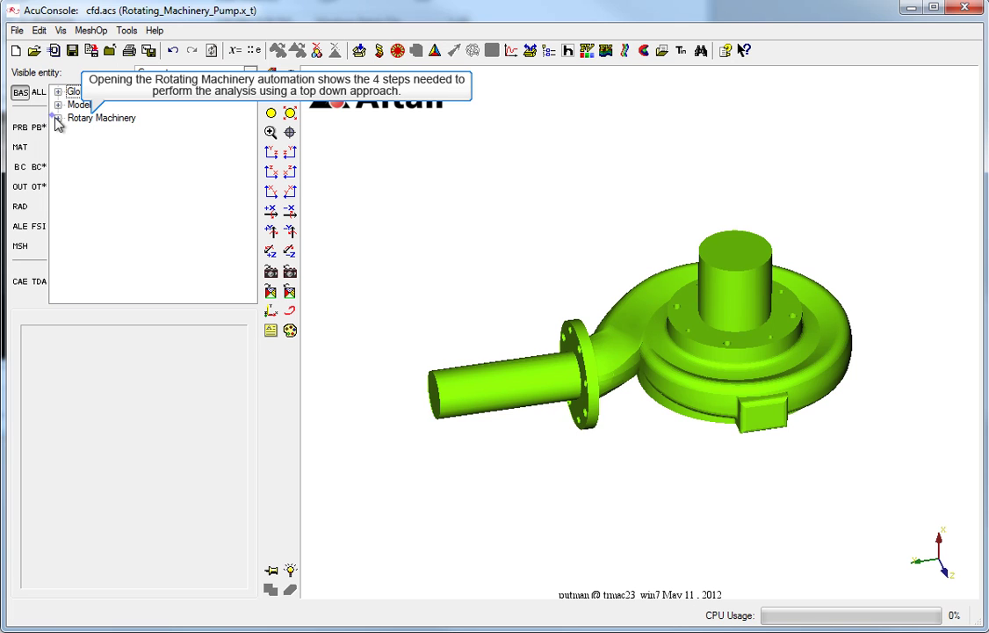
click(57, 117)
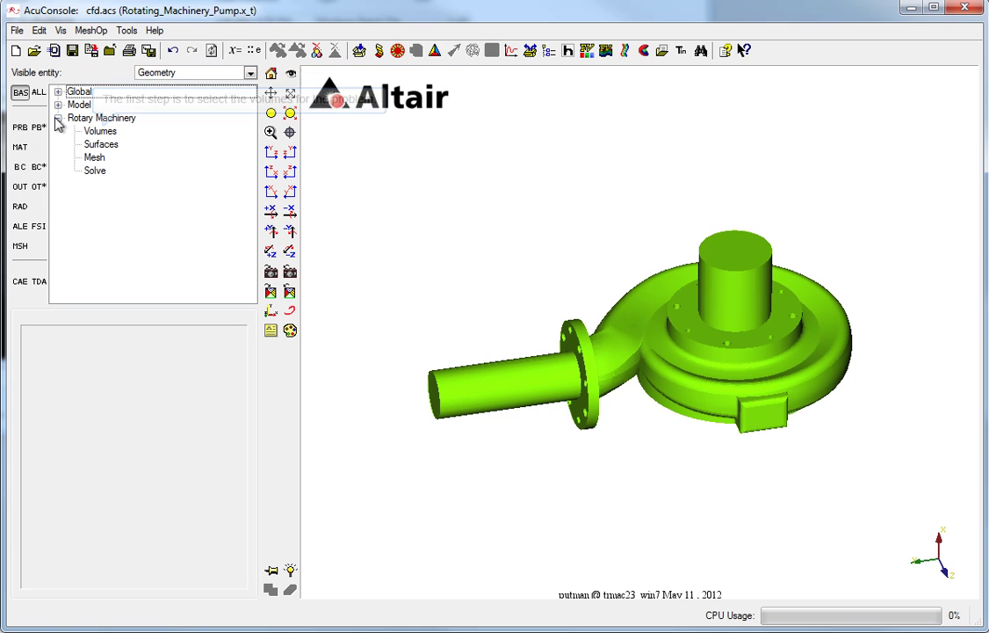
click(98, 132)
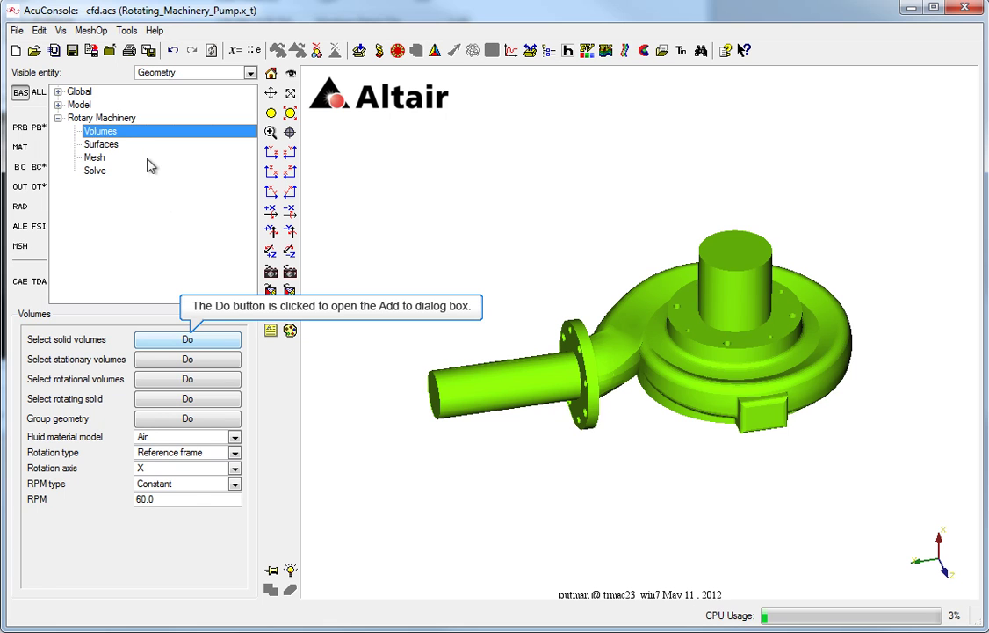
click(185, 339)
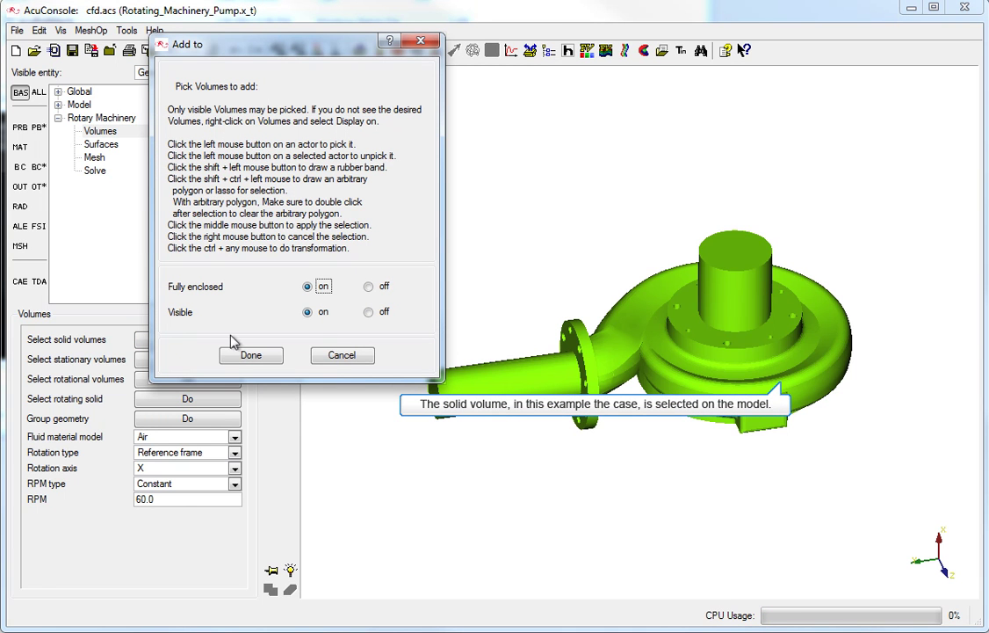
click(786, 391)
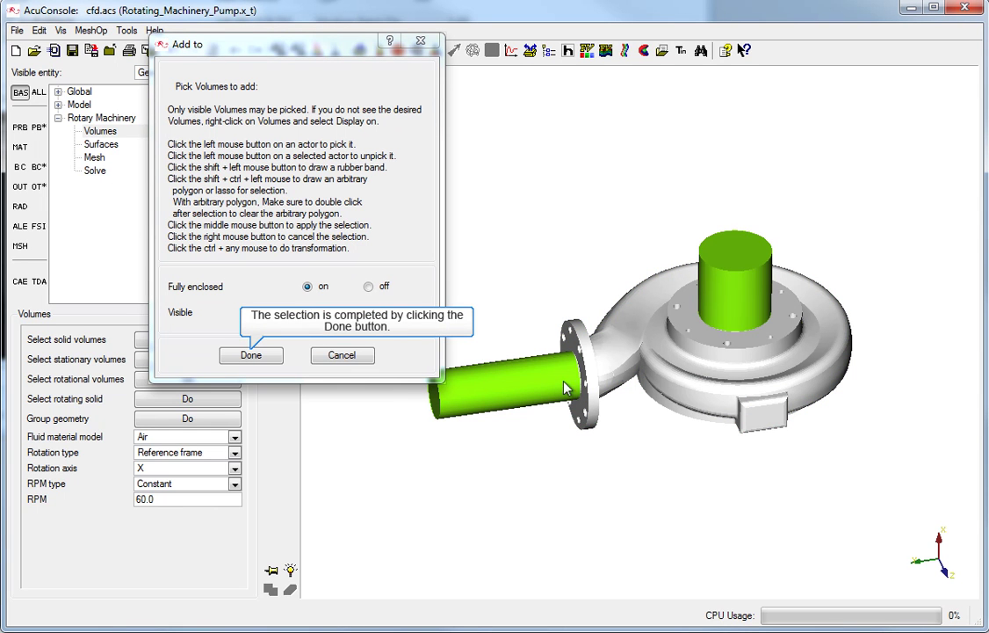
click(272, 362)
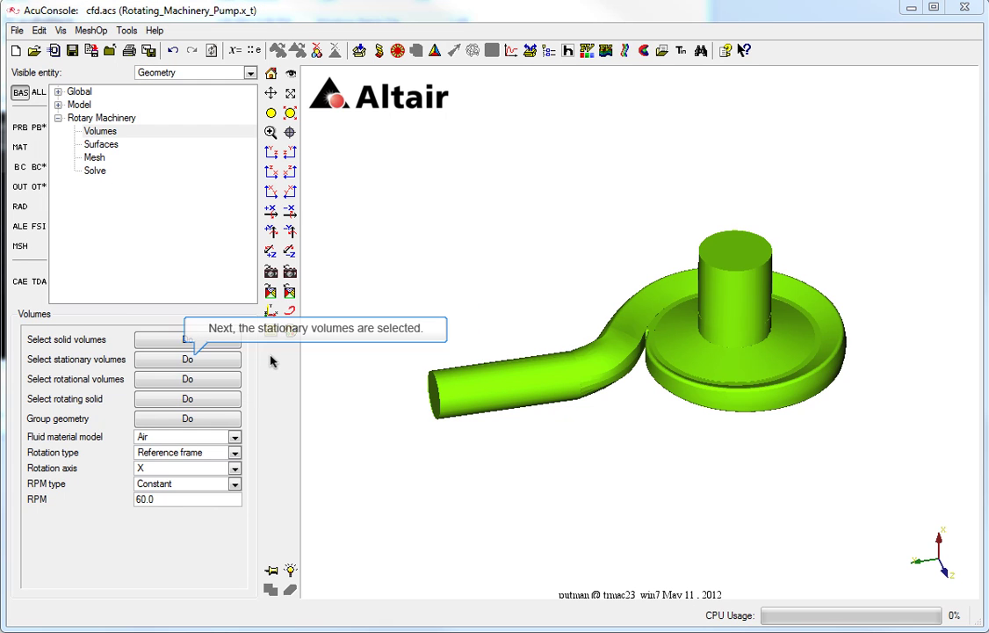
Assign the volute, top cylinder and inlet pipe as stationary volumes.
click(185, 359)
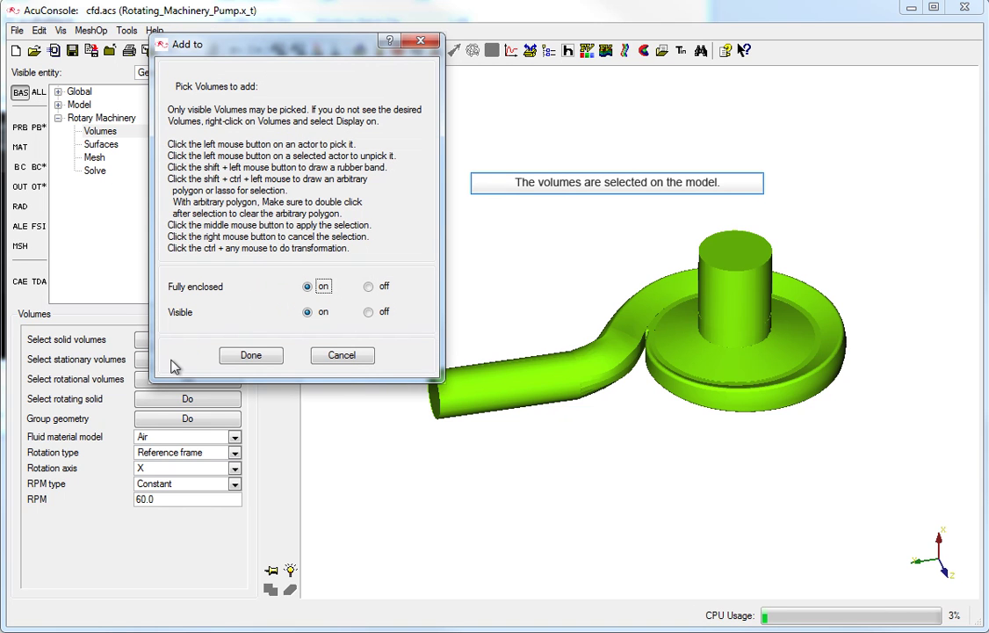
click(708, 406)
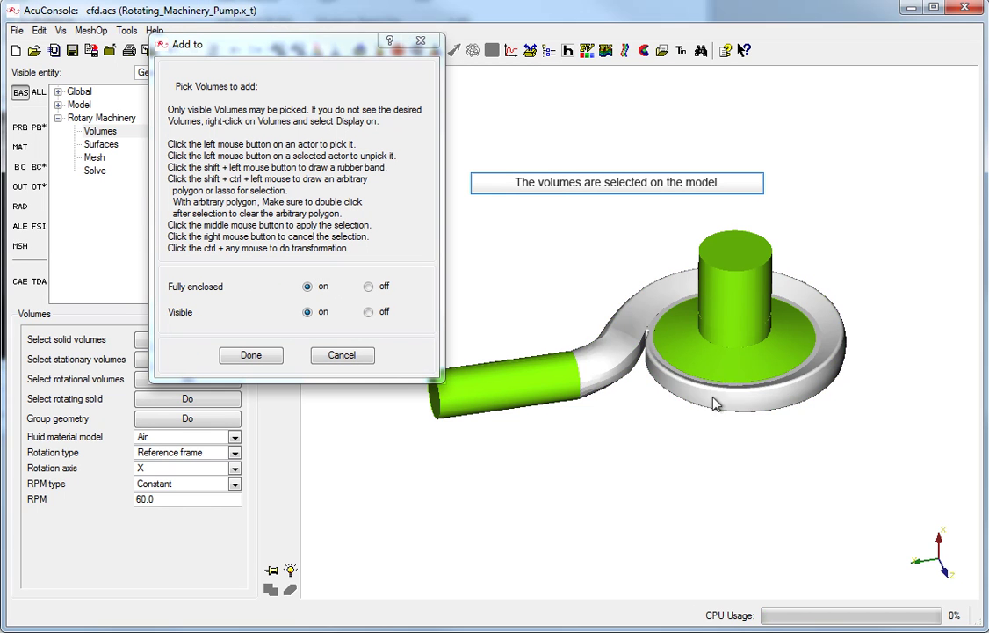
click(615, 330)
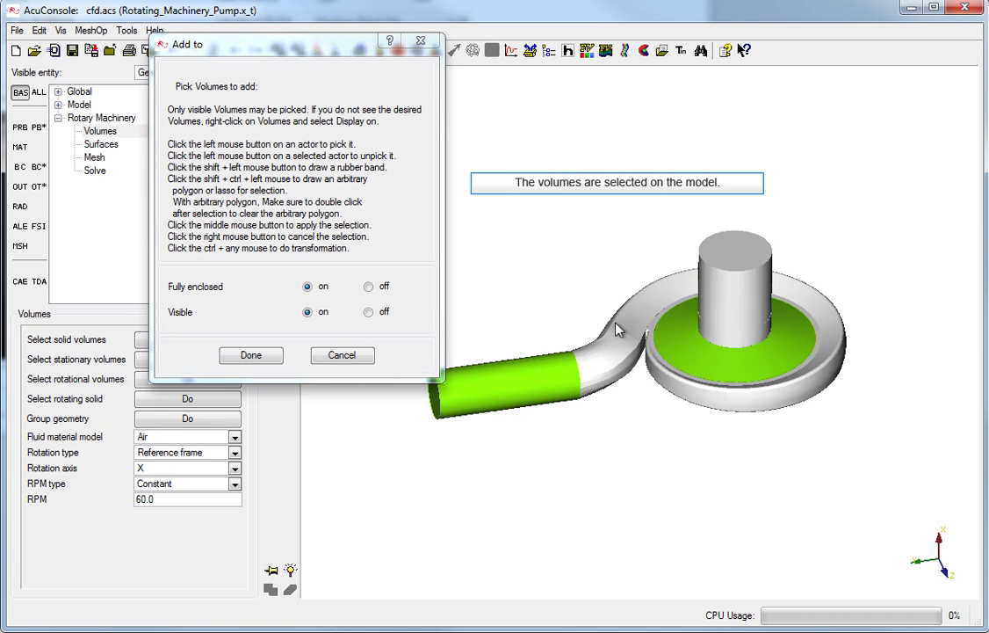
click(528, 380)
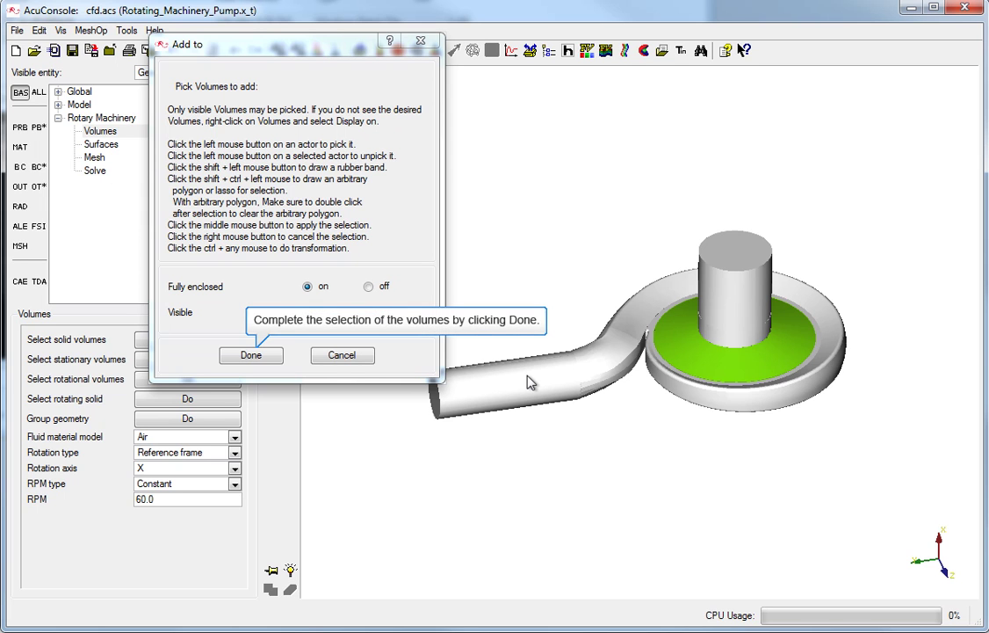
click(253, 356)
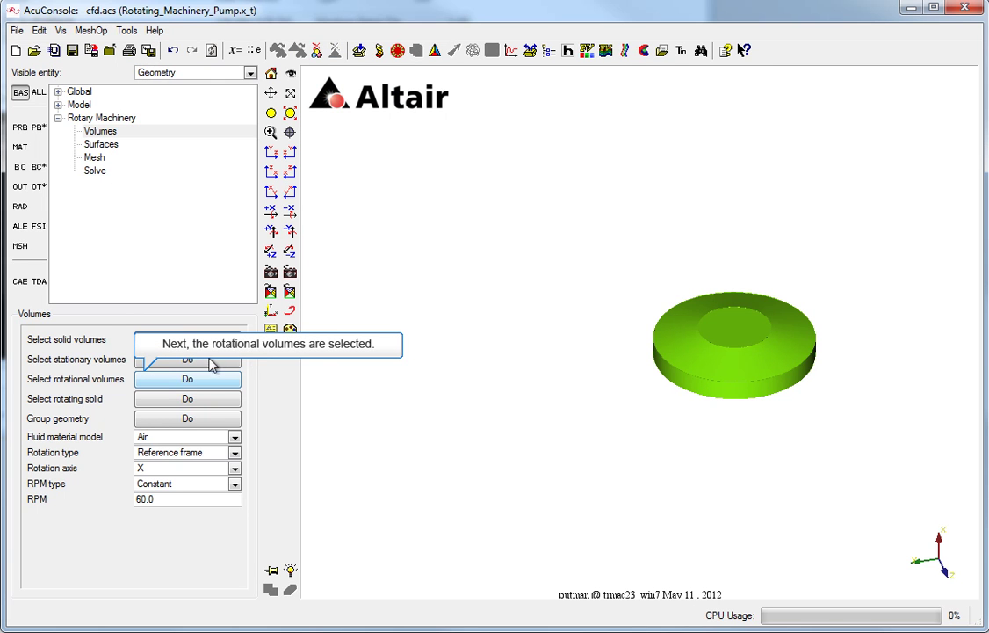
Set the disc as the rotational volume and pick the impeller as the rotating solid.
click(196, 380)
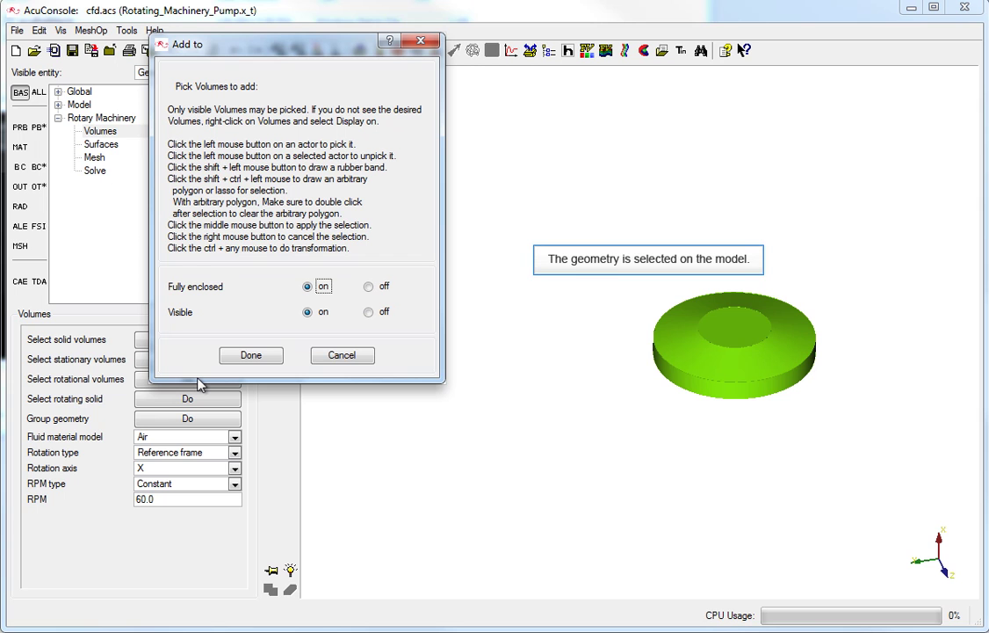
middle_click(706, 372)
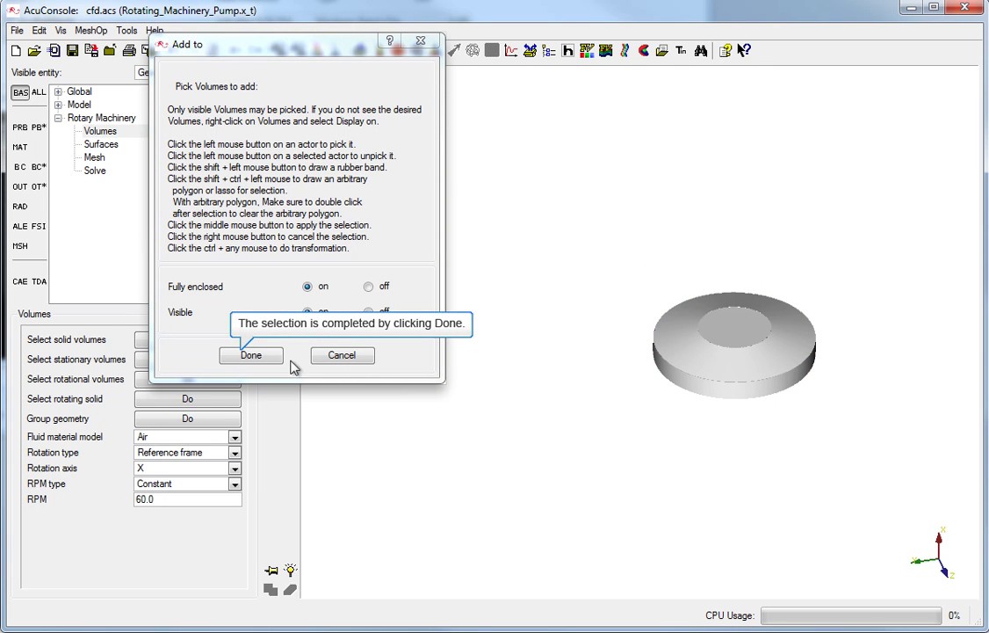
click(247, 354)
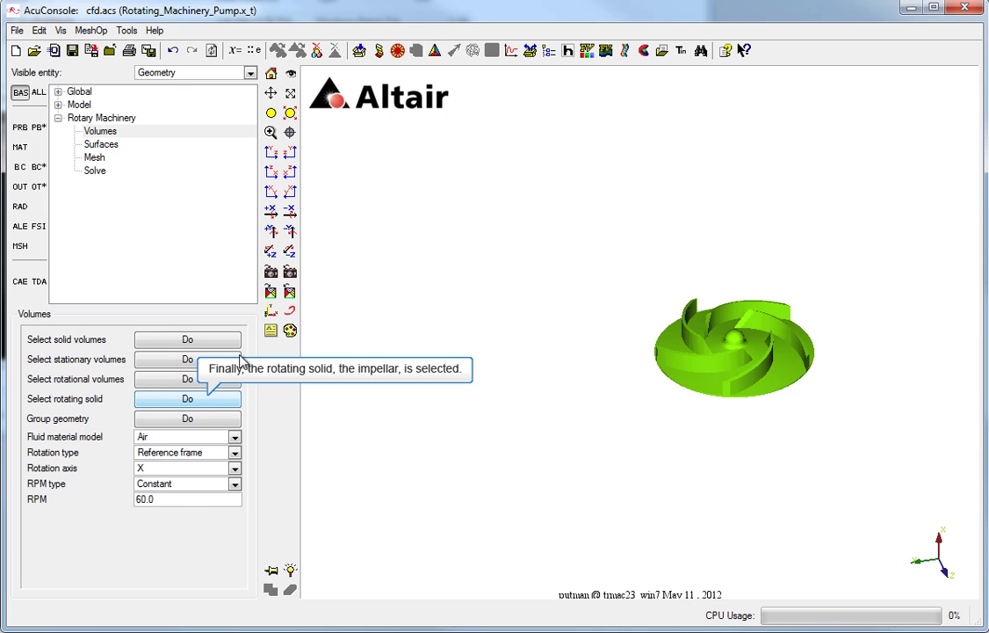
click(188, 400)
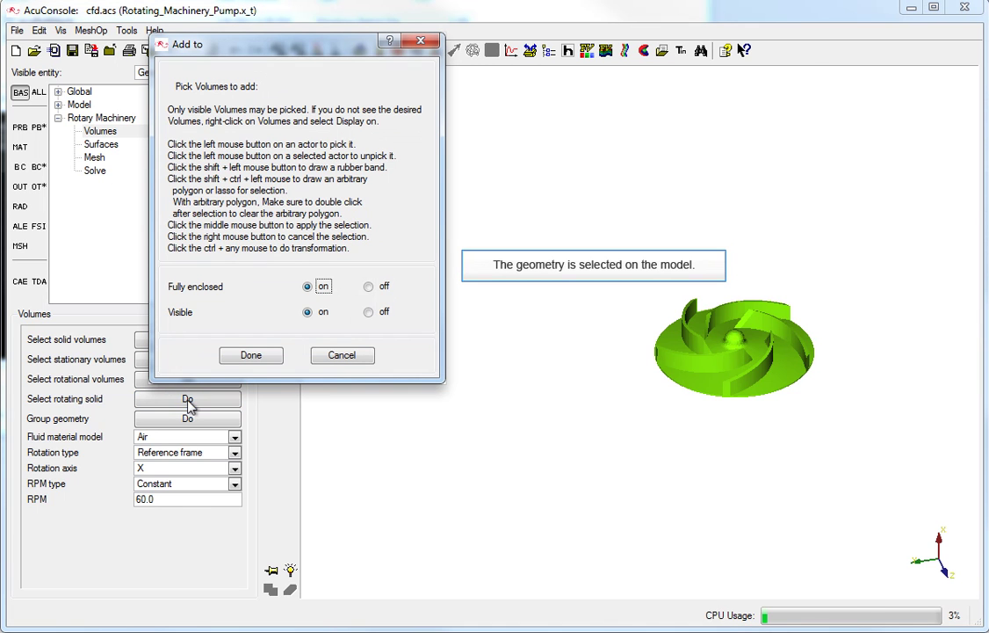
middle_click(728, 374)
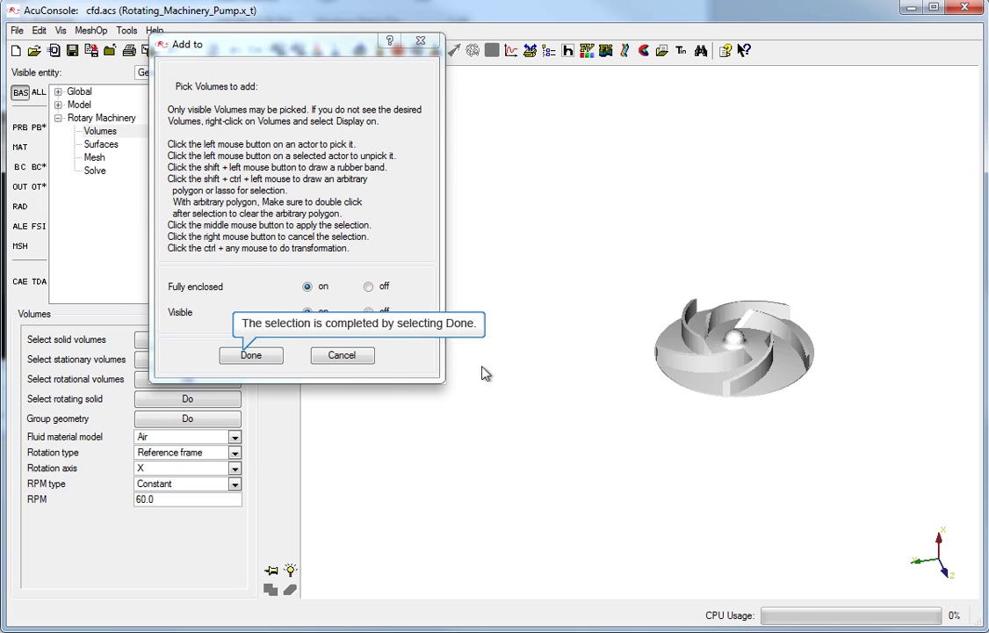
Confirm the impeller as rotating solid, choose Water as the fluid, and set RPM to 500.0.
click(252, 355)
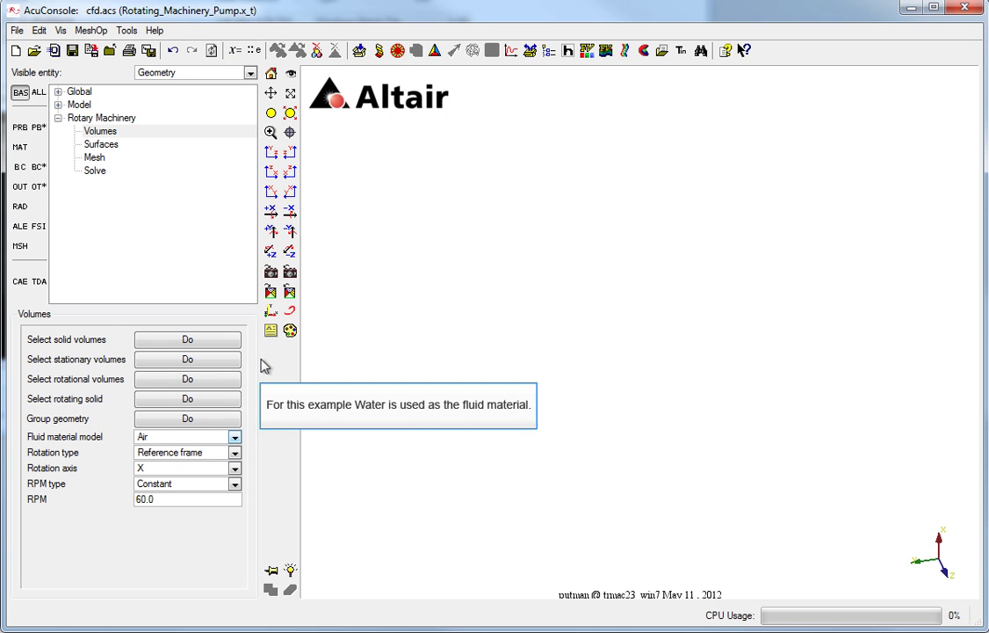
click(234, 437)
click(154, 465)
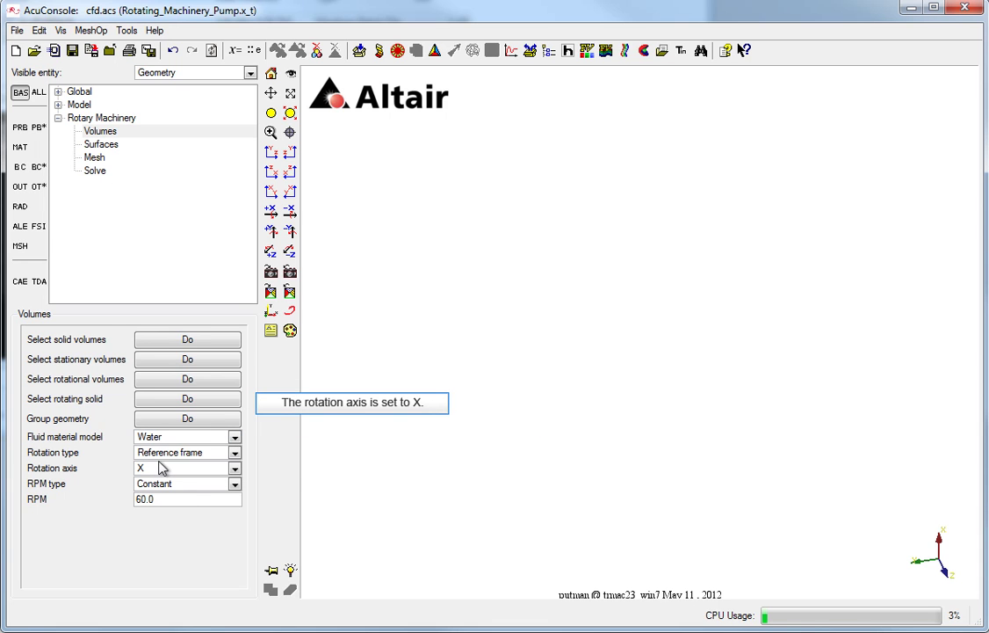
scroll(161, 469, down, 1)
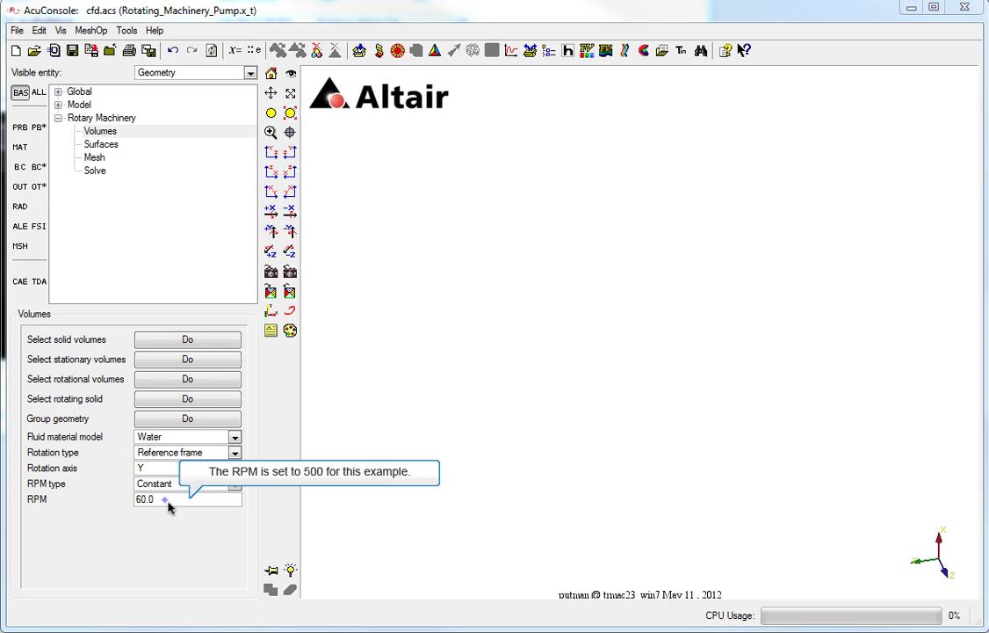
triple_click(165, 500)
text(500.0)
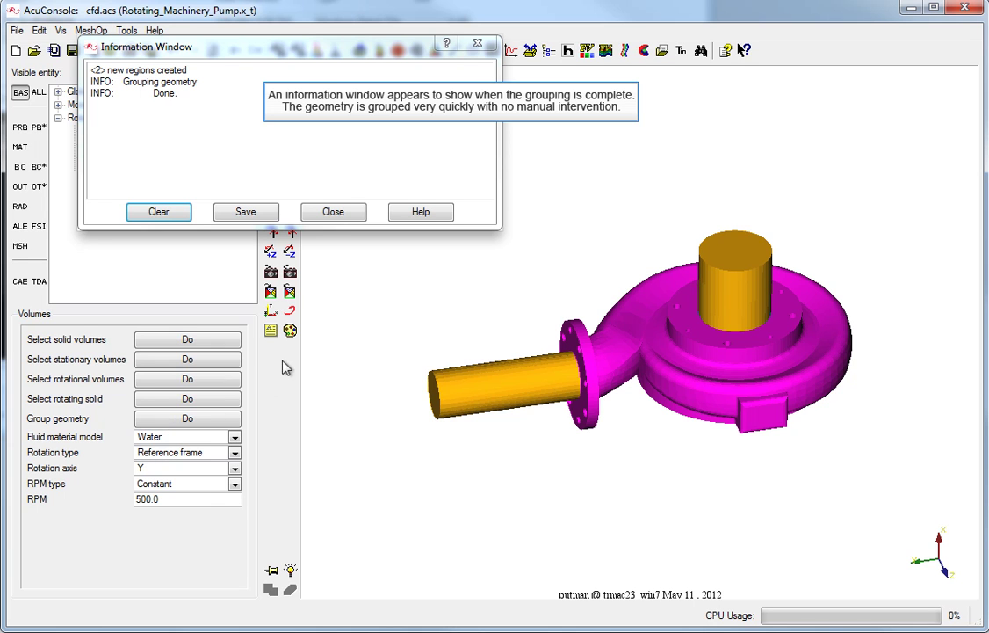
Make the vertical cylinder's top face the inlet and the horizontal pipe's open end the outlet.
click(314, 213)
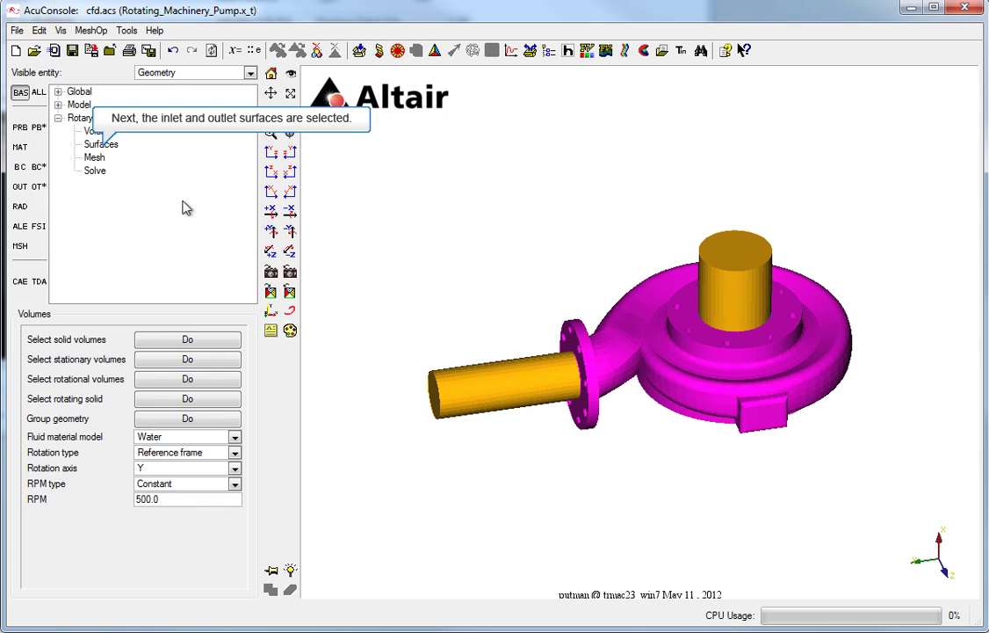
click(101, 144)
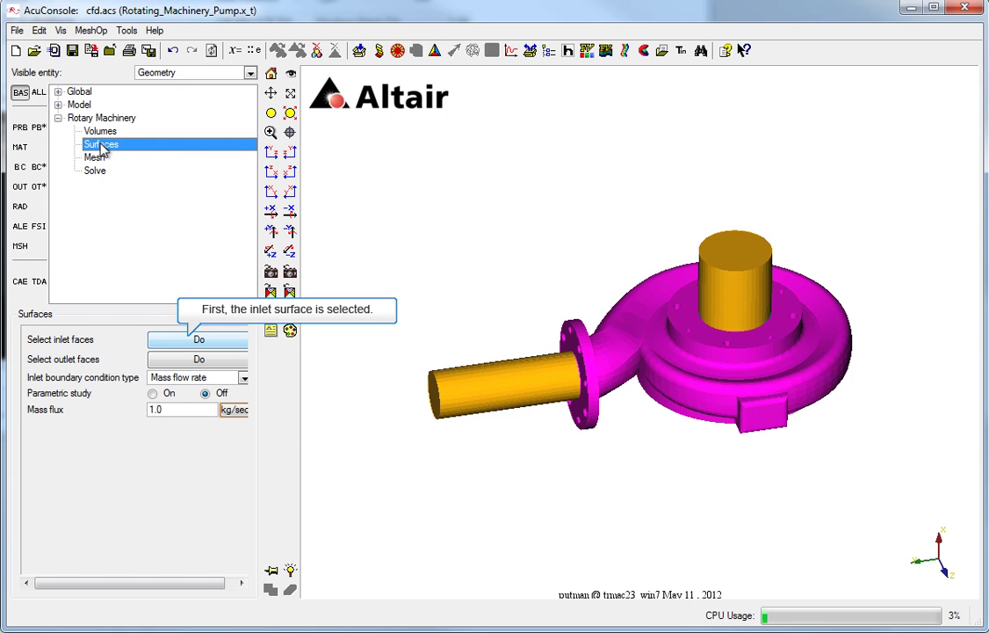
click(171, 342)
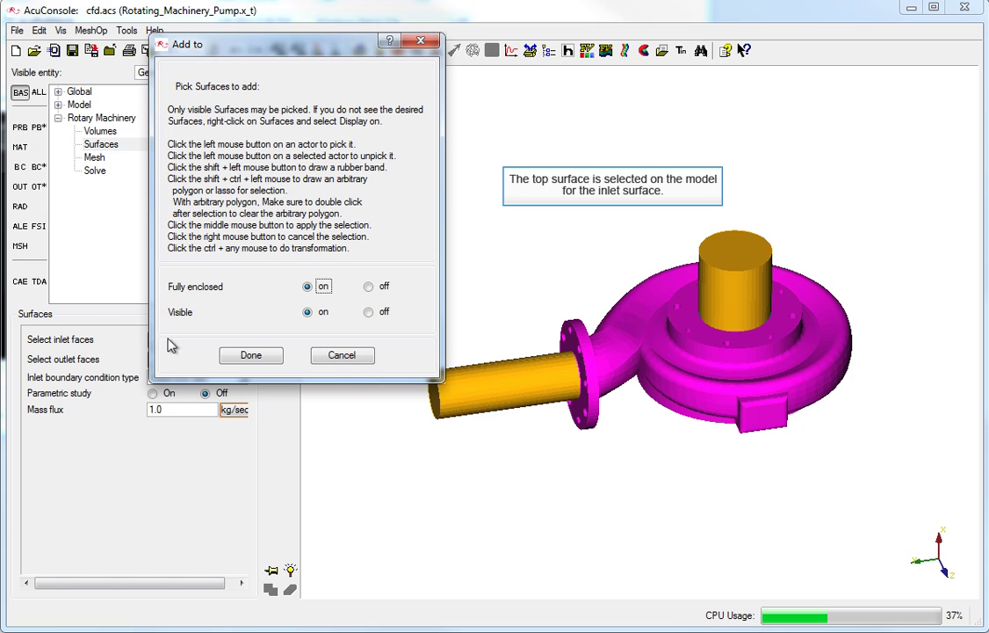
click(755, 255)
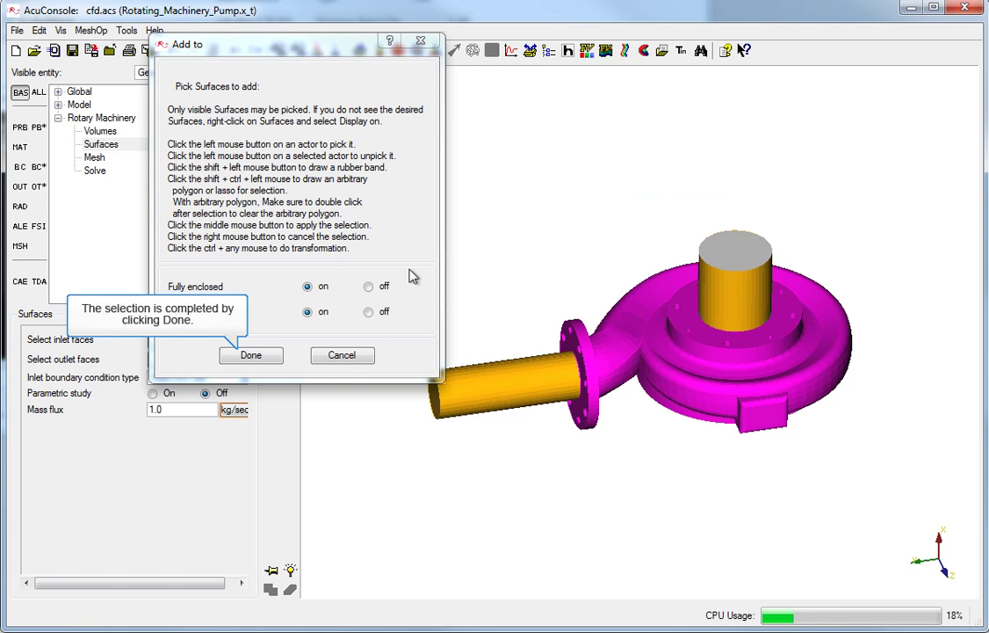
click(253, 354)
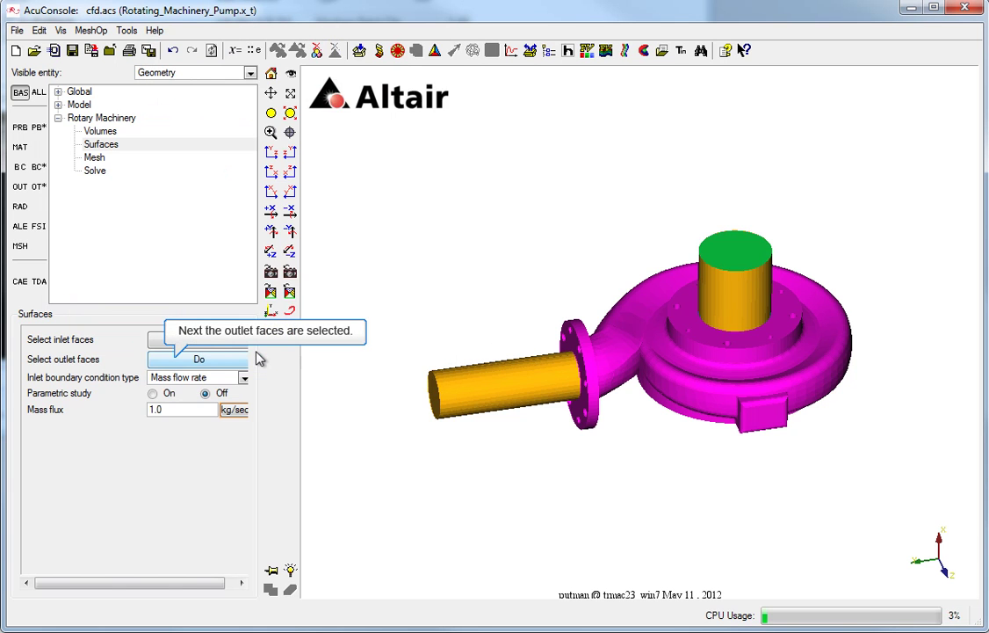
click(164, 358)
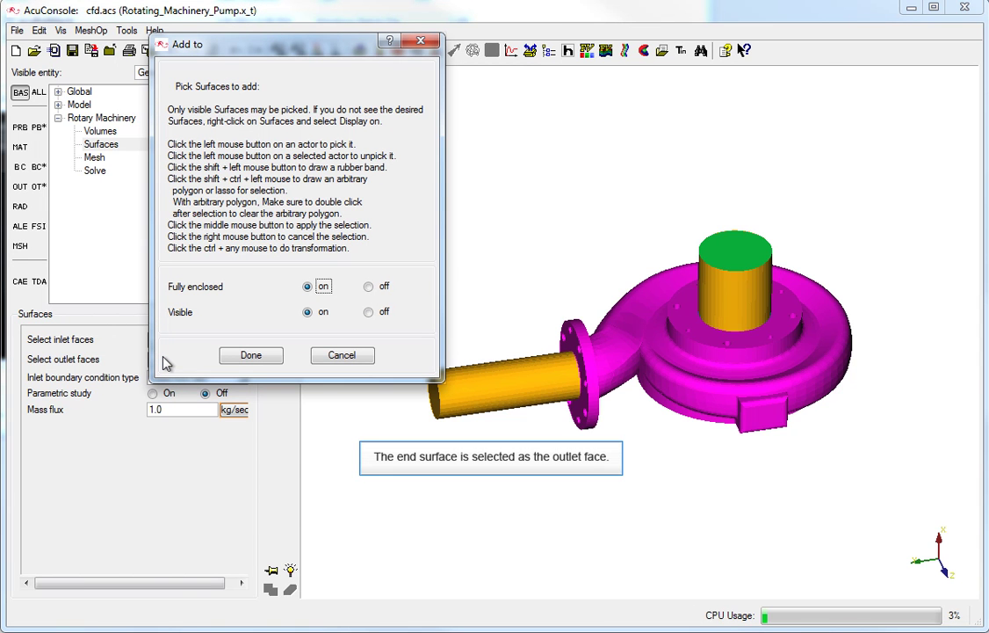
click(437, 404)
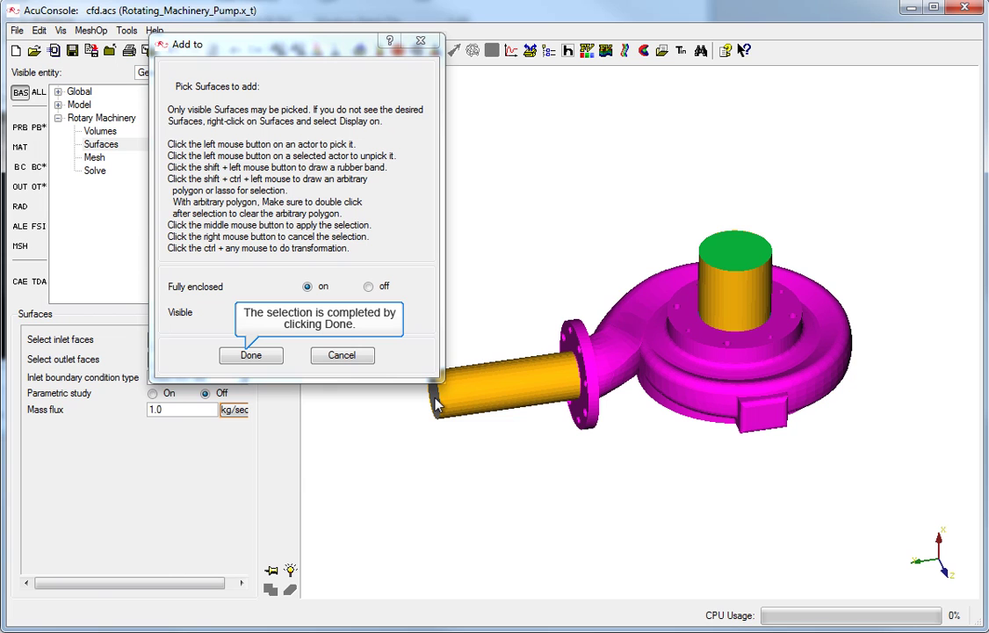
click(250, 355)
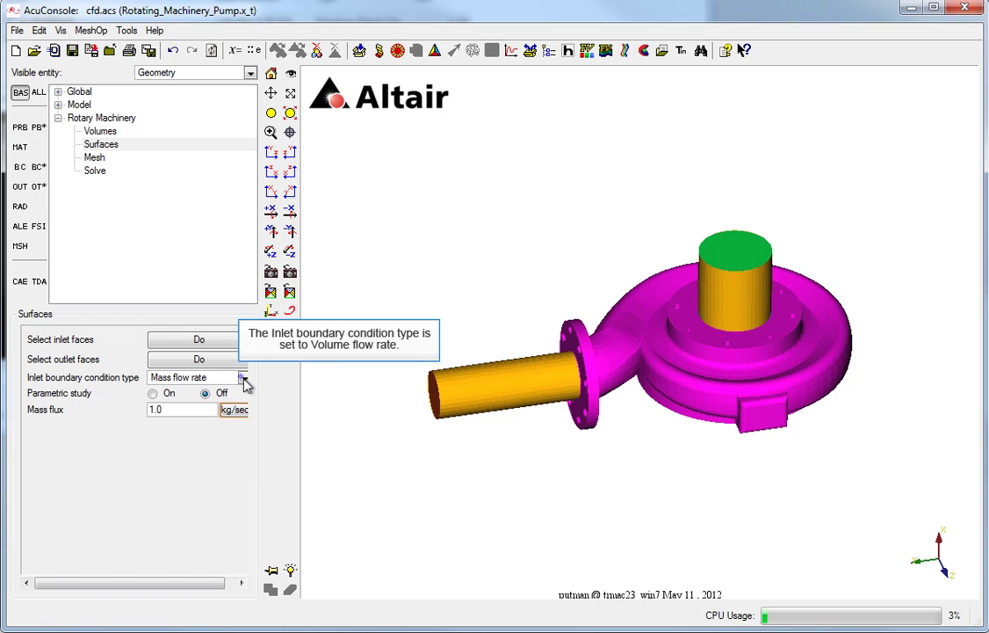
Set the inlet condition to a Volume flow rate of 500.
click(245, 377)
click(247, 442)
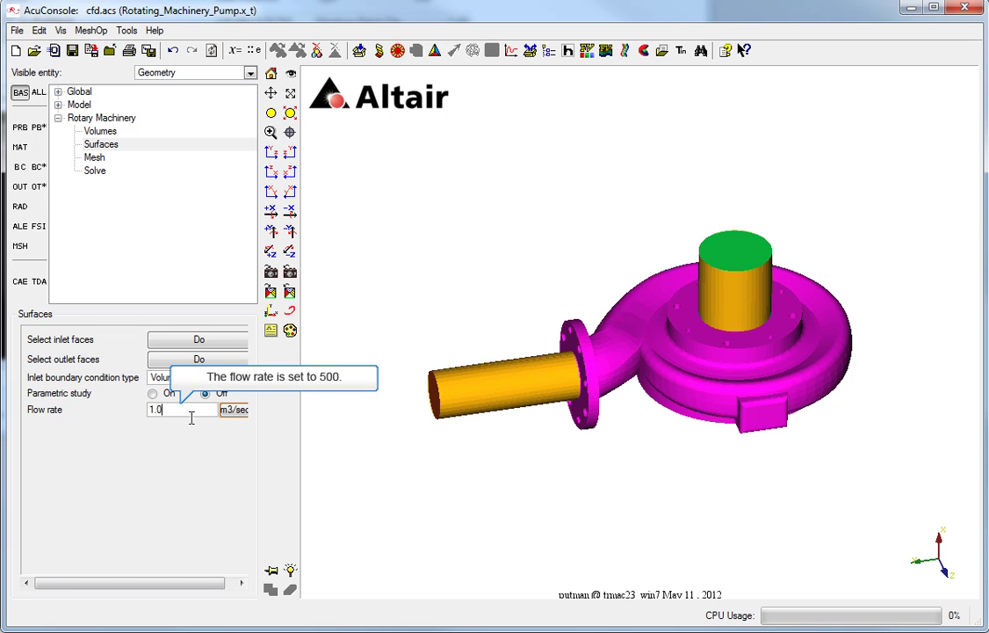
triple_click(191, 409)
text(500)
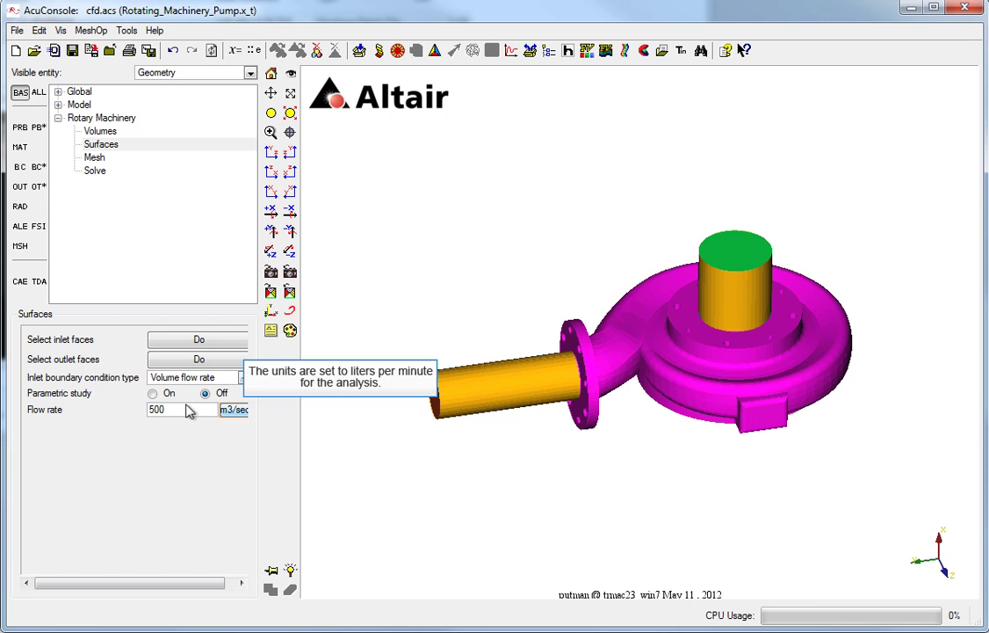
click(230, 410)
Use lit/min flow units, compute default mesh parameters, and generate the pump mesh.
click(223, 495)
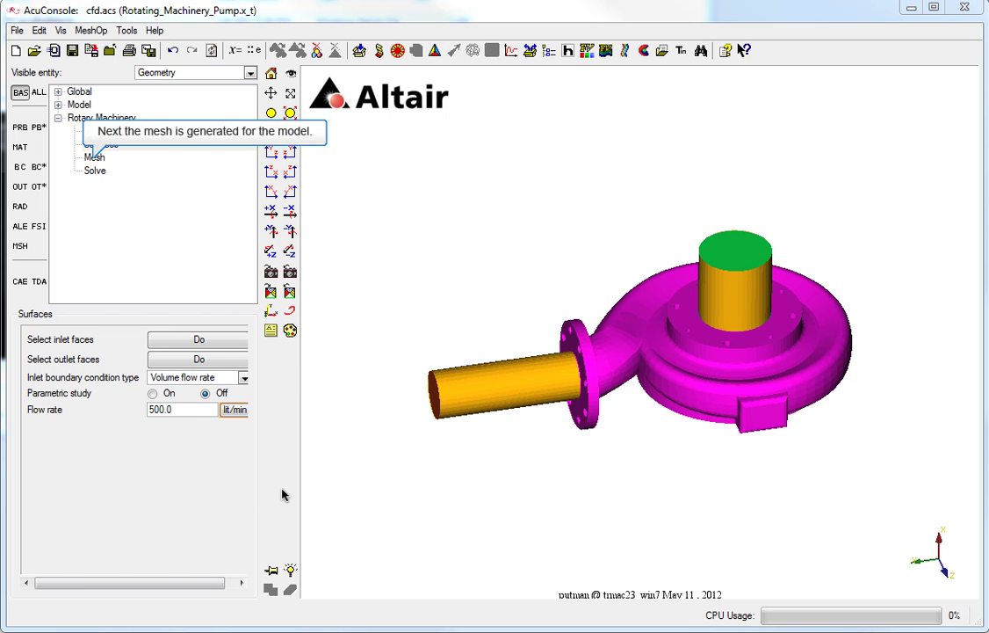
click(94, 158)
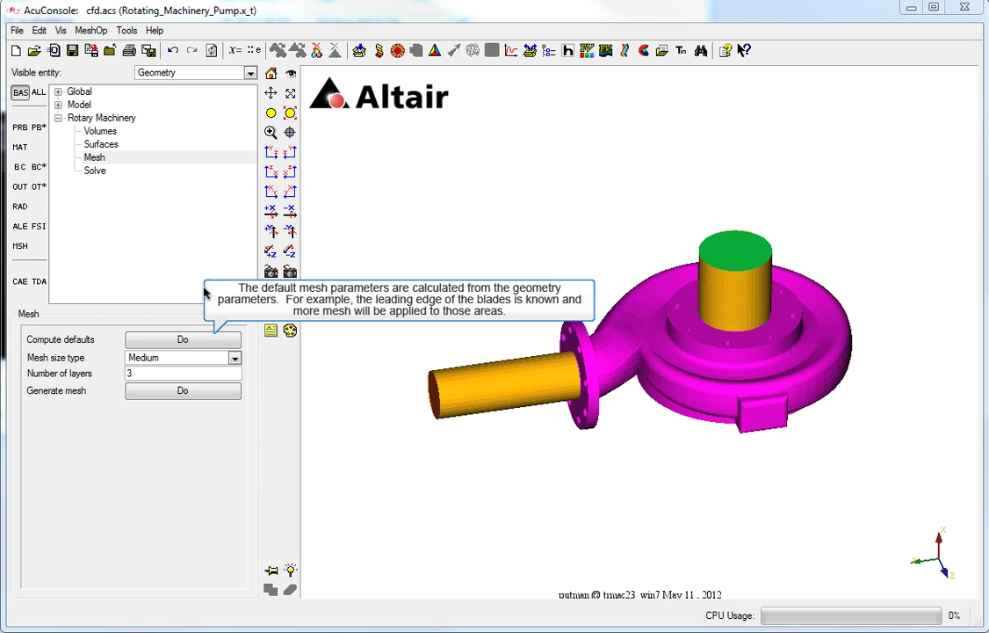
click(207, 337)
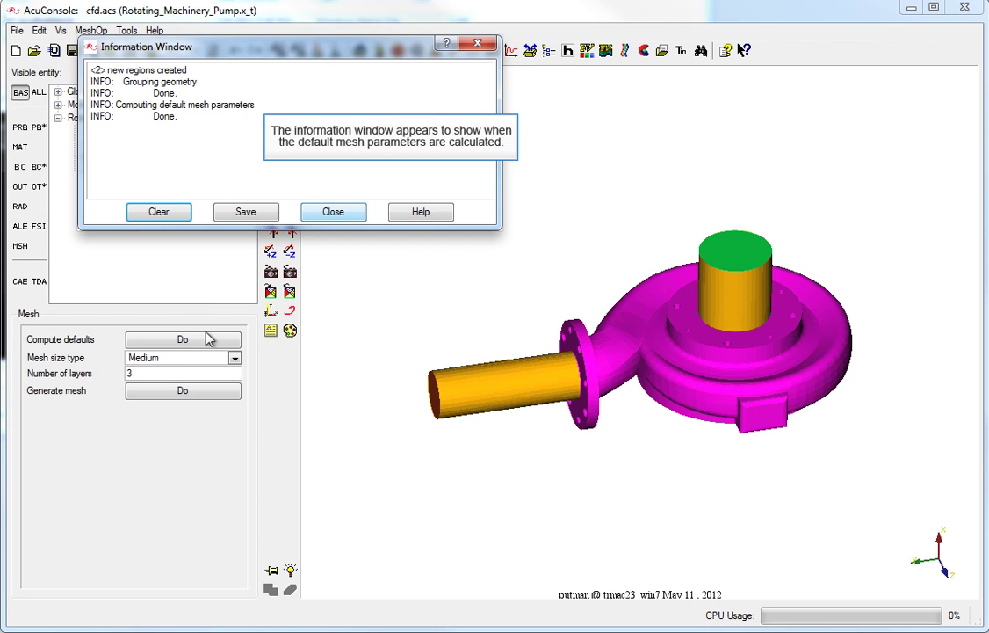
click(341, 214)
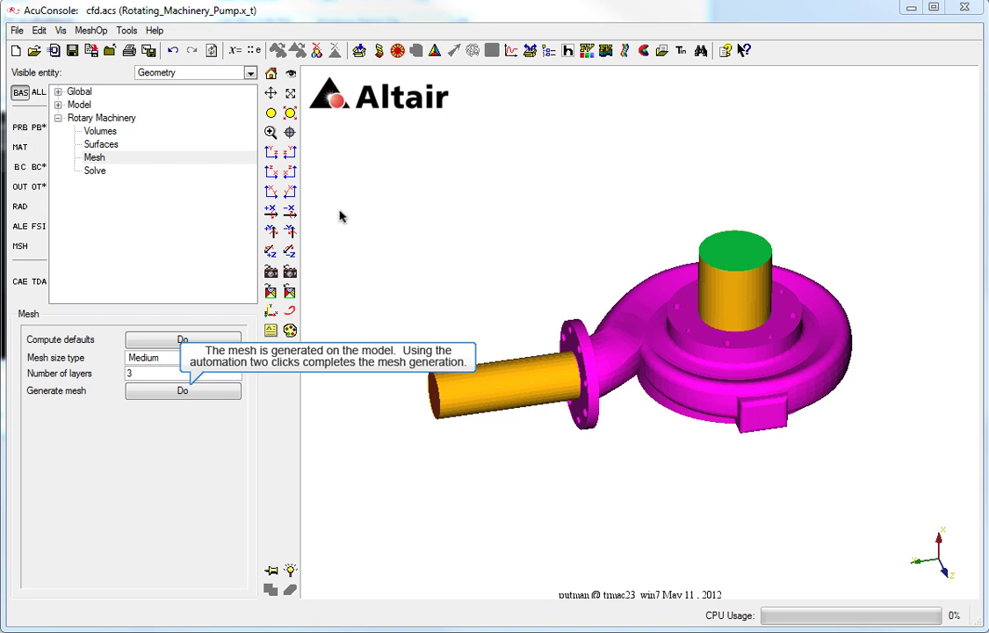
click(182, 390)
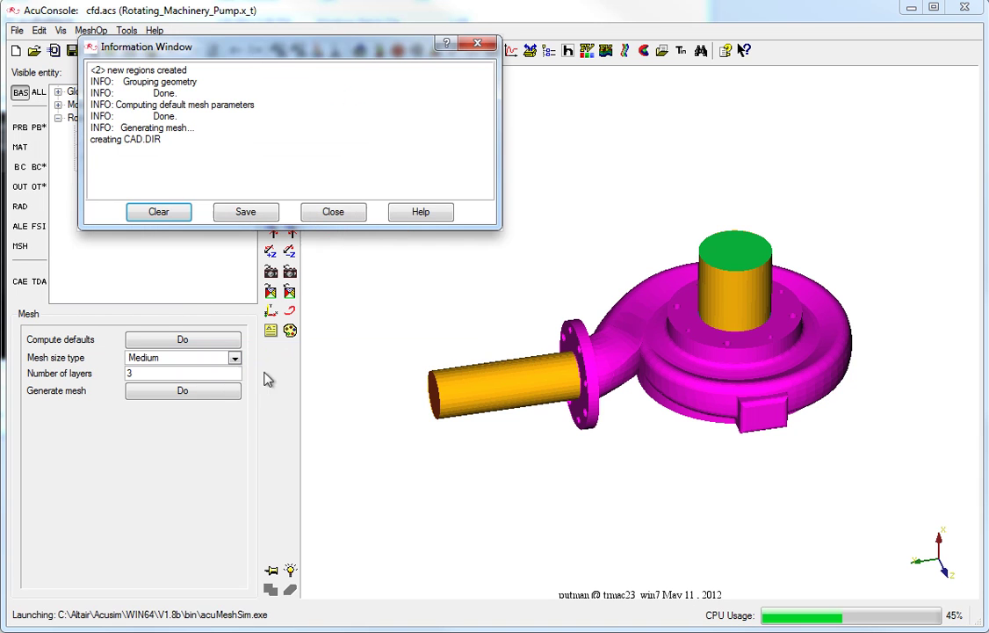
click(334, 216)
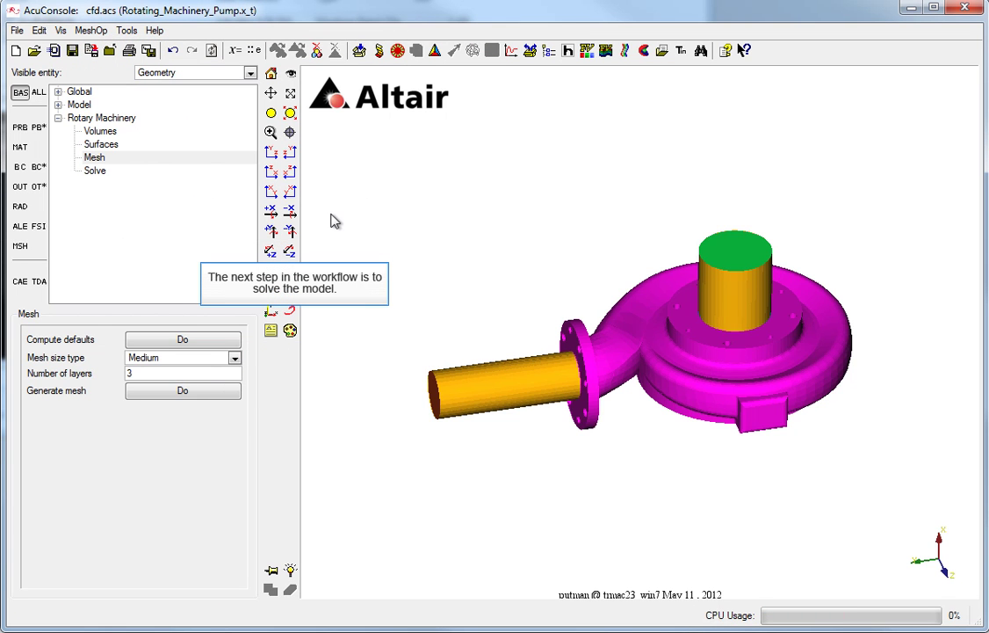
Check the Rotary Machinery Solve settings, then return to the Surfaces settings.
click(98, 172)
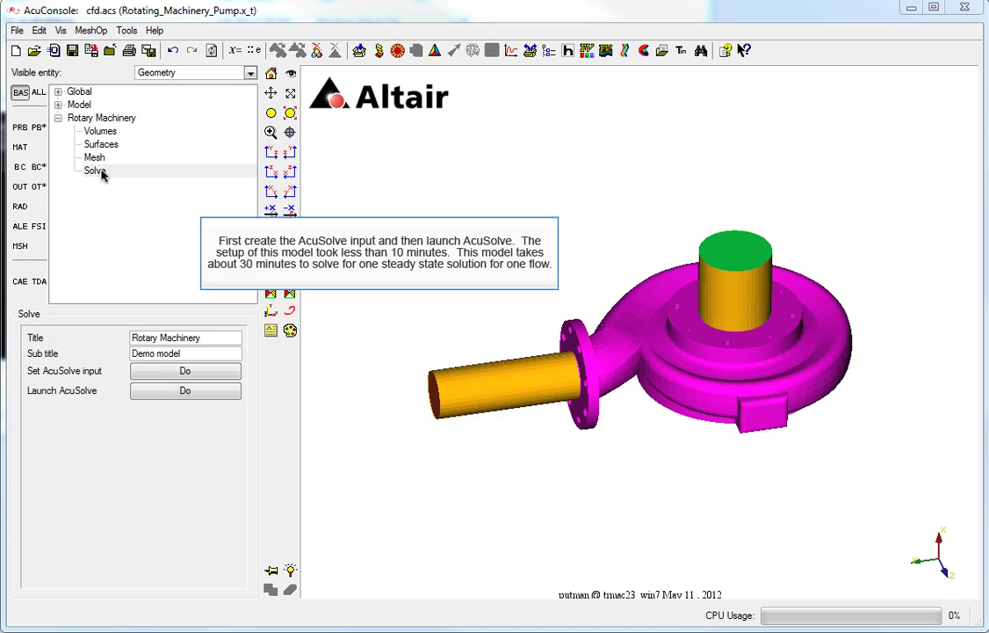
click(99, 147)
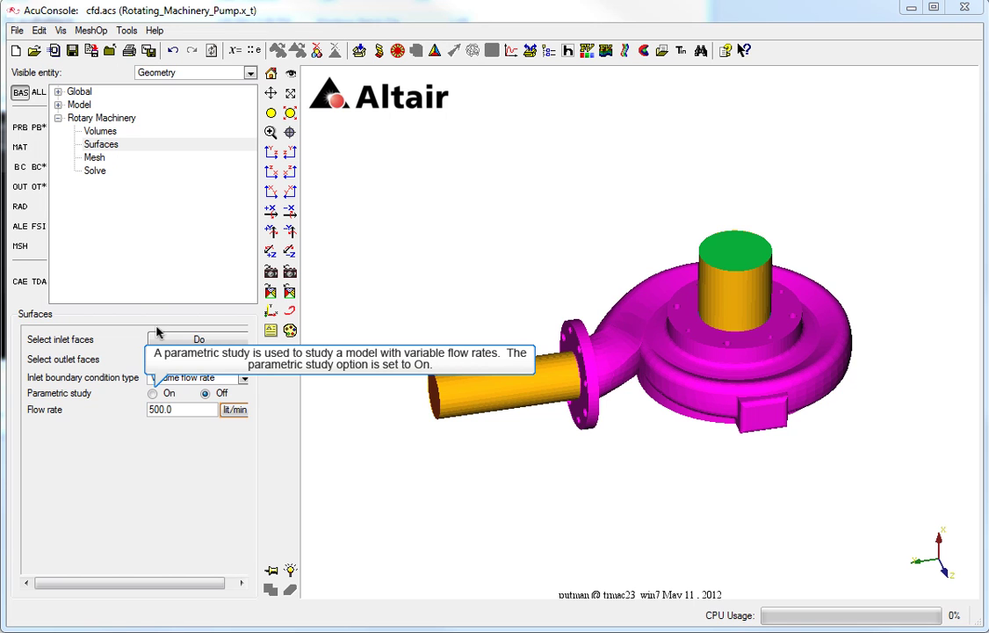
Turn Parametric study On and open the Array Editor for flow rate values.
click(152, 393)
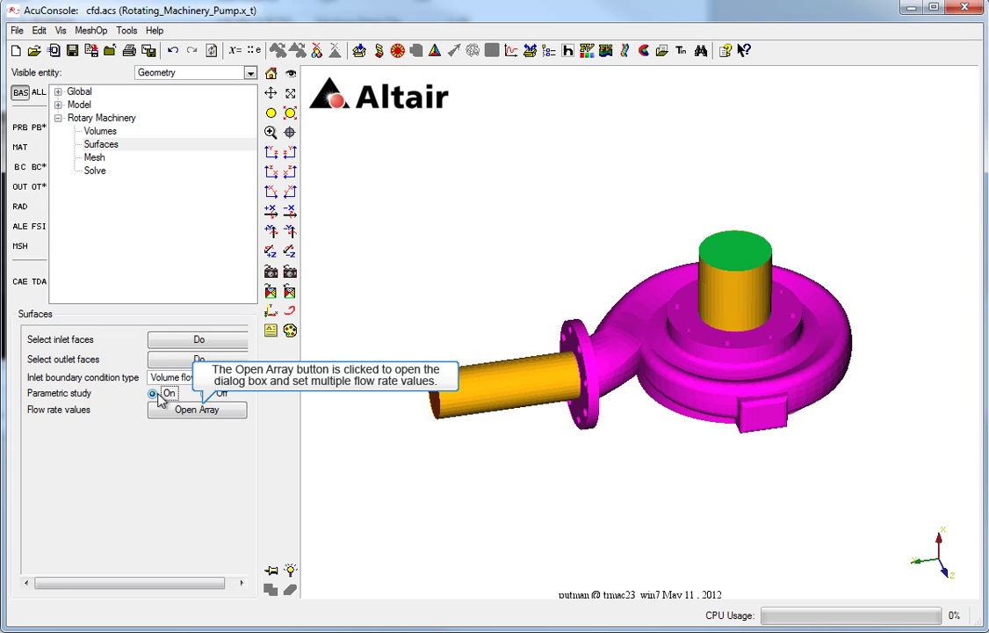
click(197, 410)
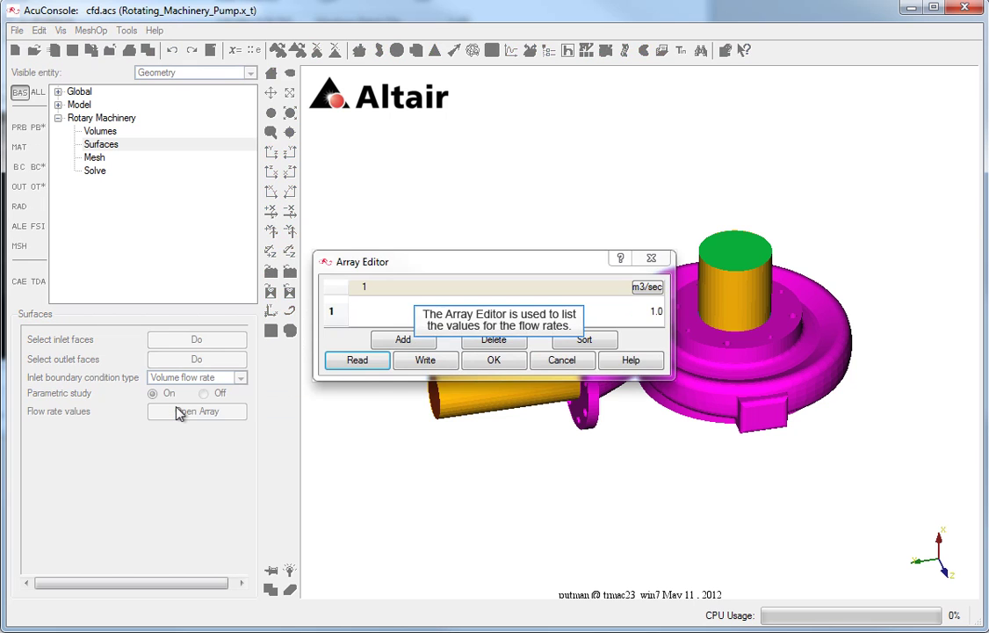